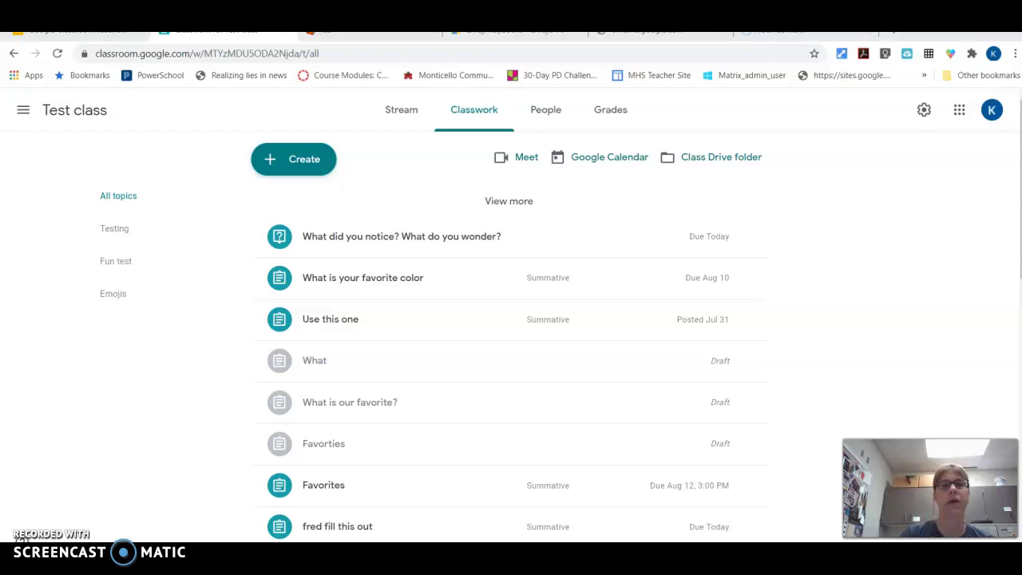
- Examine the emoji-titled assignments under the Emojis topic, expanding and collapsing the How to train your dragon details
scroll(384, 194, "down", 8)
scroll(384, 190, "down", 2)
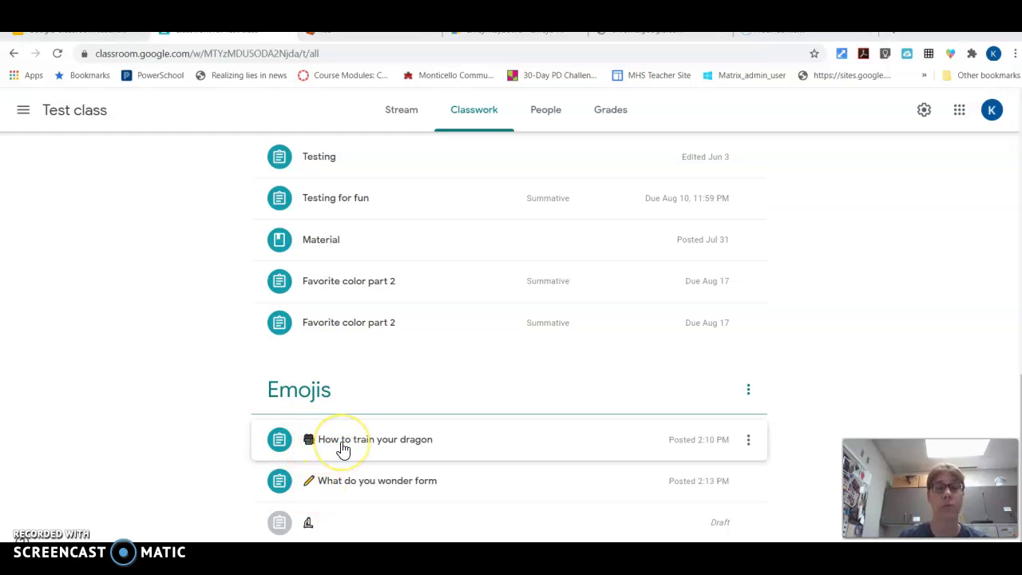
left_click(341, 446)
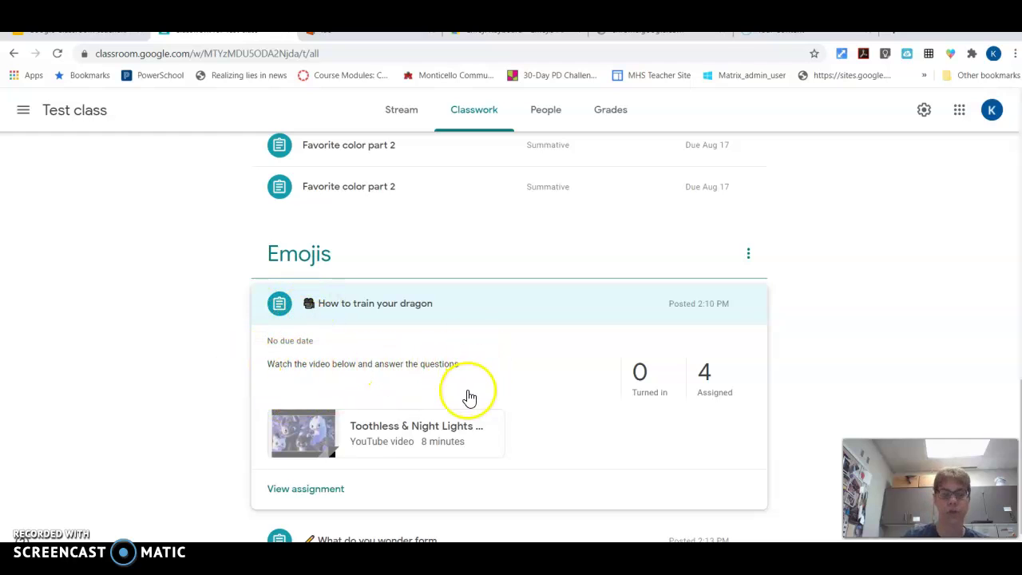
left_click(338, 306)
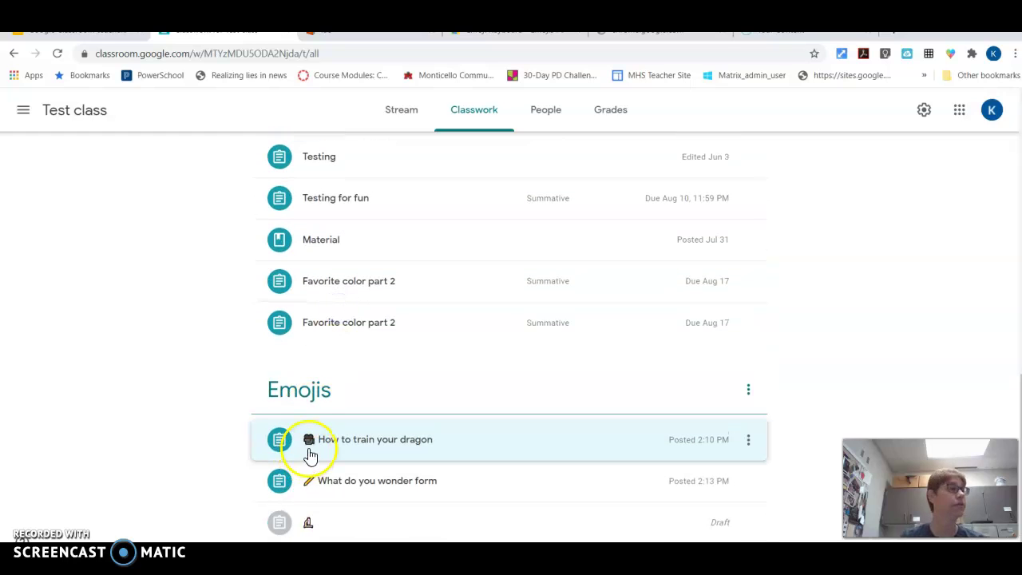
left_click(315, 489)
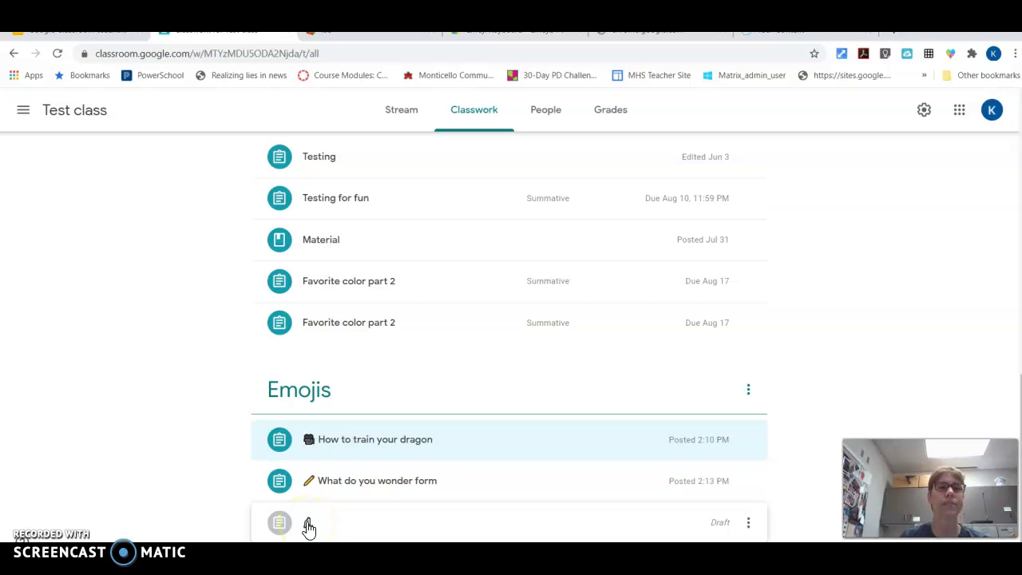
- Start a new assignment in the Test class classwork
scroll(279, 351, "up", 10)
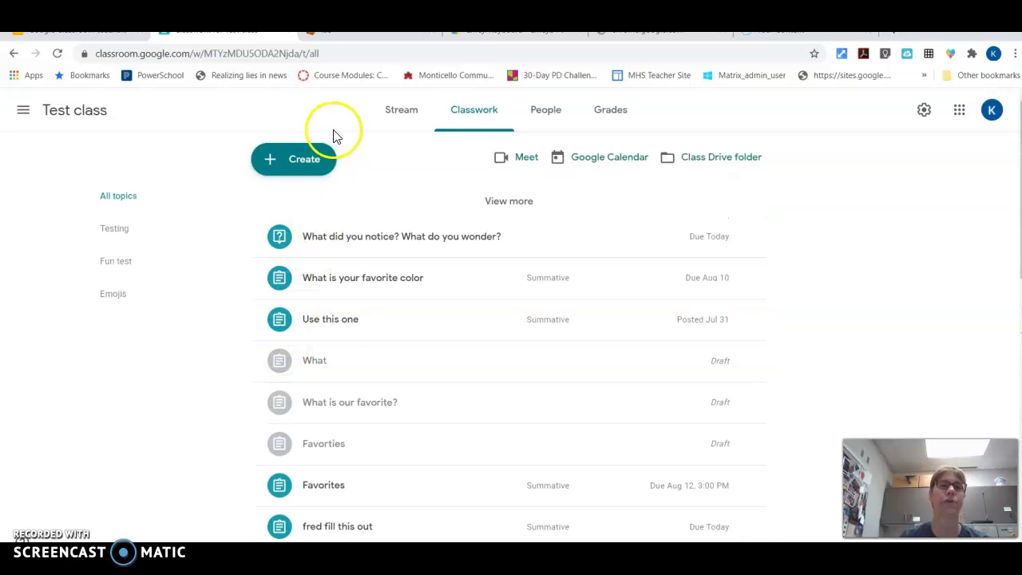
left_click(296, 164)
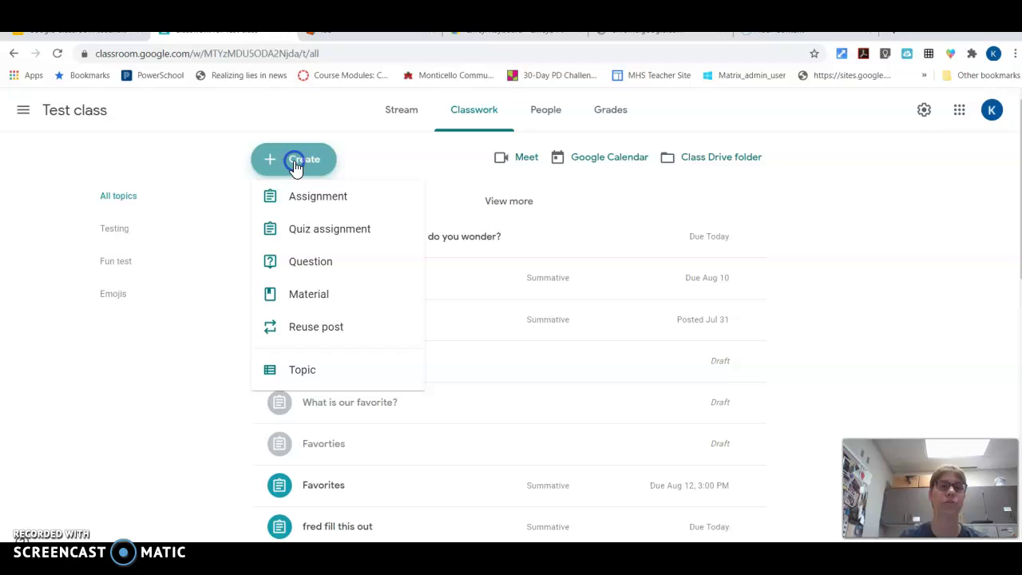
left_click(308, 206)
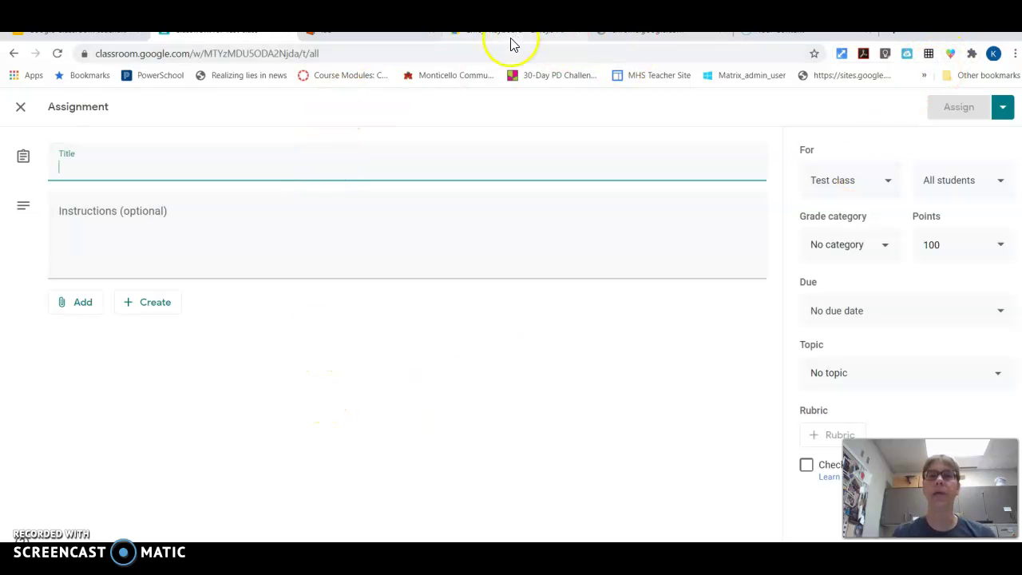
- Open Emojipedia in a new browser tab and search it for "eyes"
left_click(893, 32)
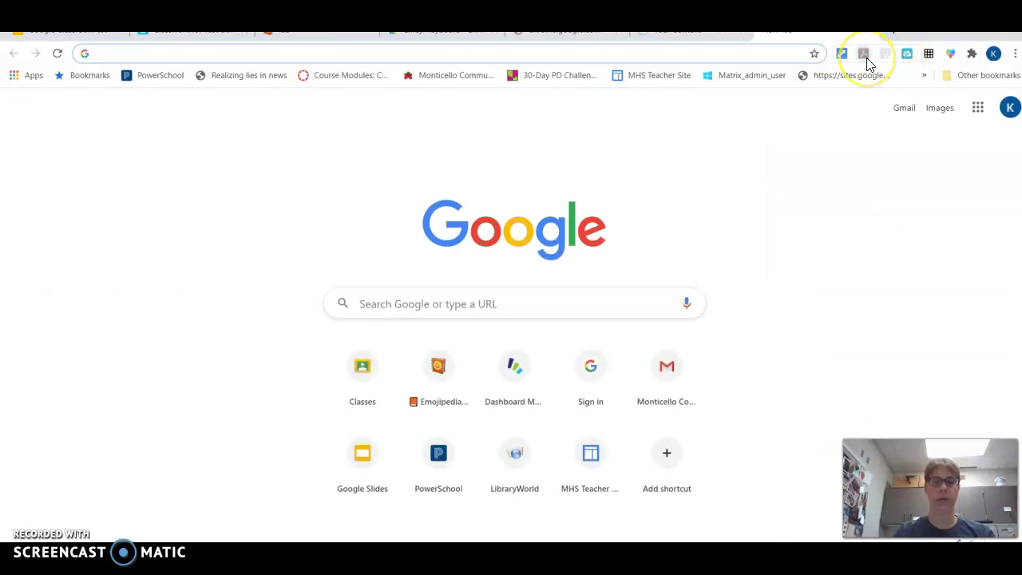
type("e")
key("Return")
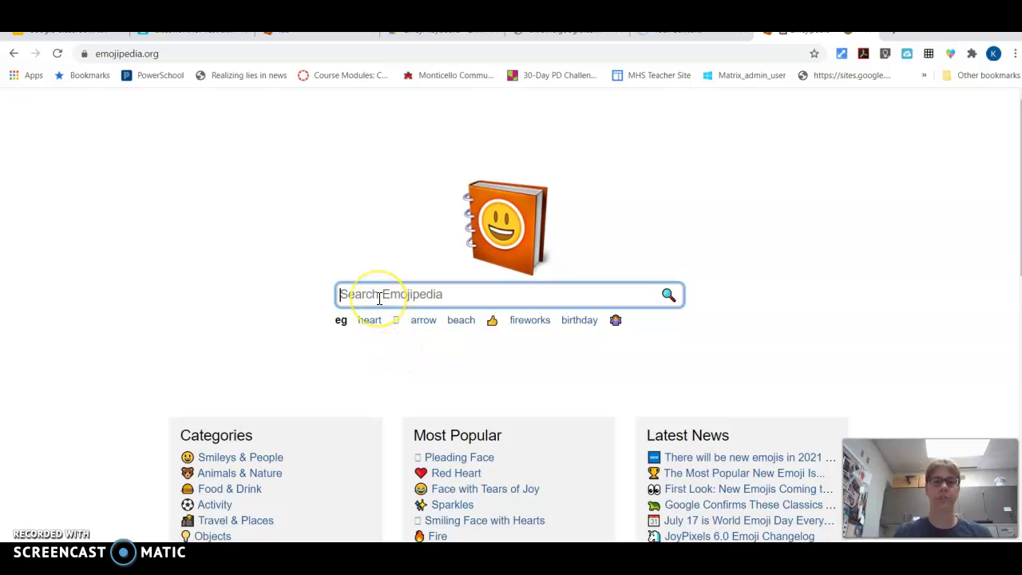
type("eyes")
key("Return")
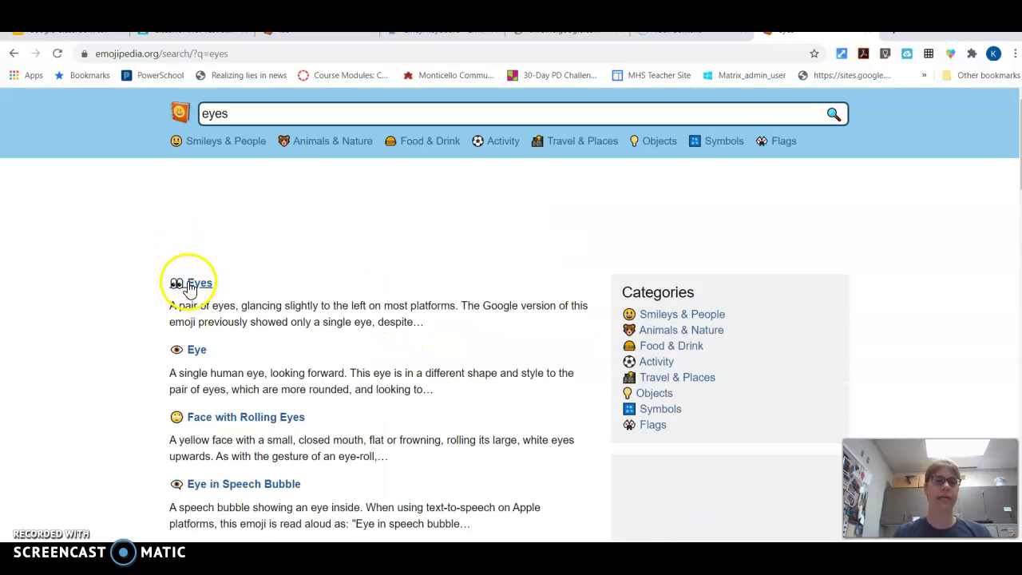
- Copy the Eyes emoji from Emojipedia and title the Classroom assignment with it followed by "Look for differences"
left_click(192, 284)
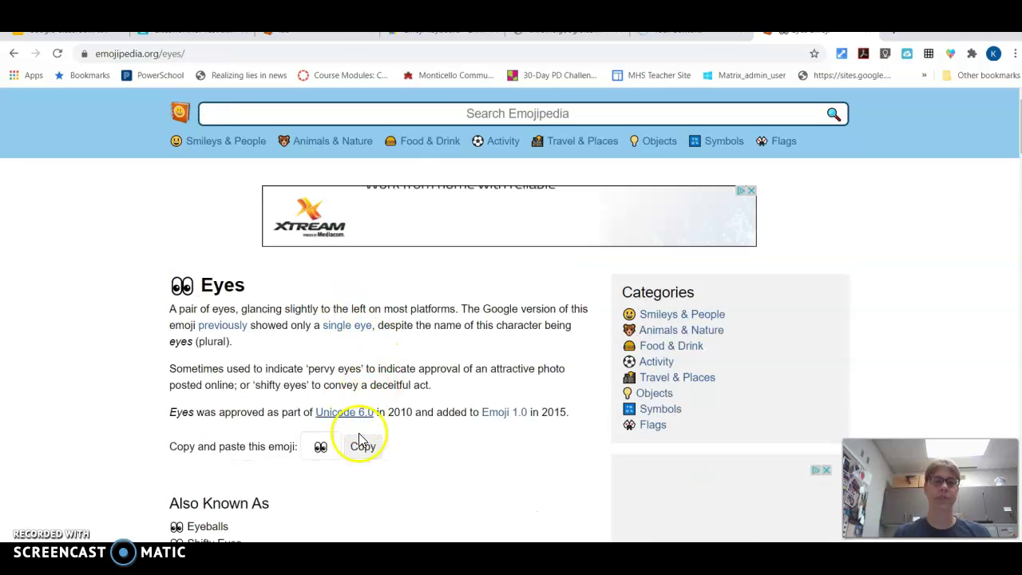
left_click(363, 449)
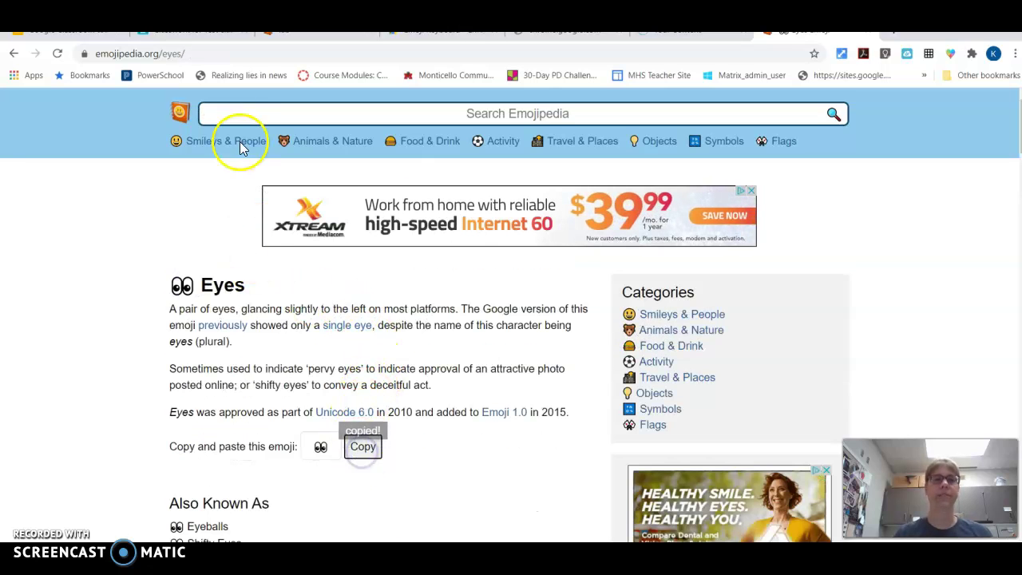
left_click(217, 34)
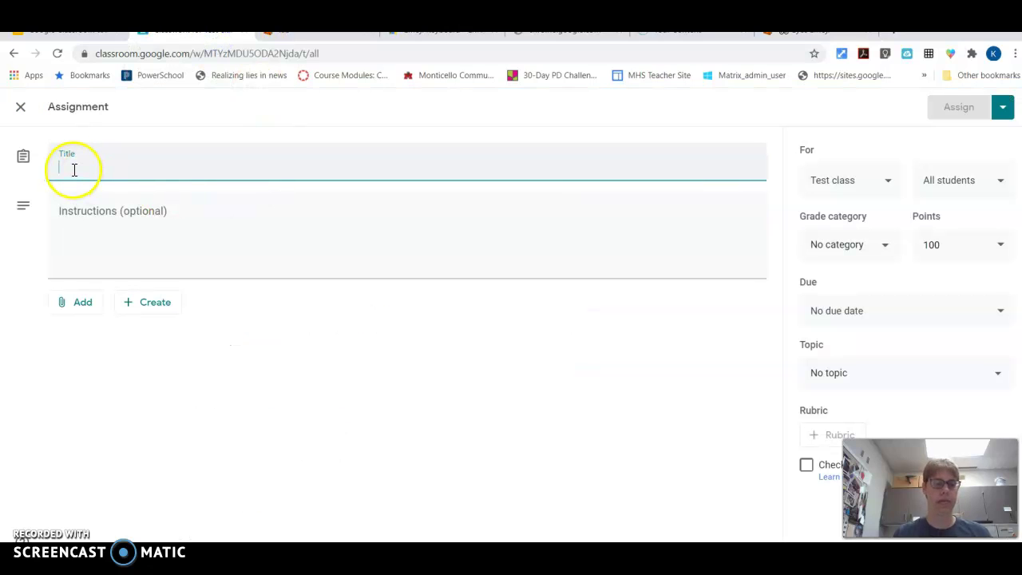
key("ctrl+v")
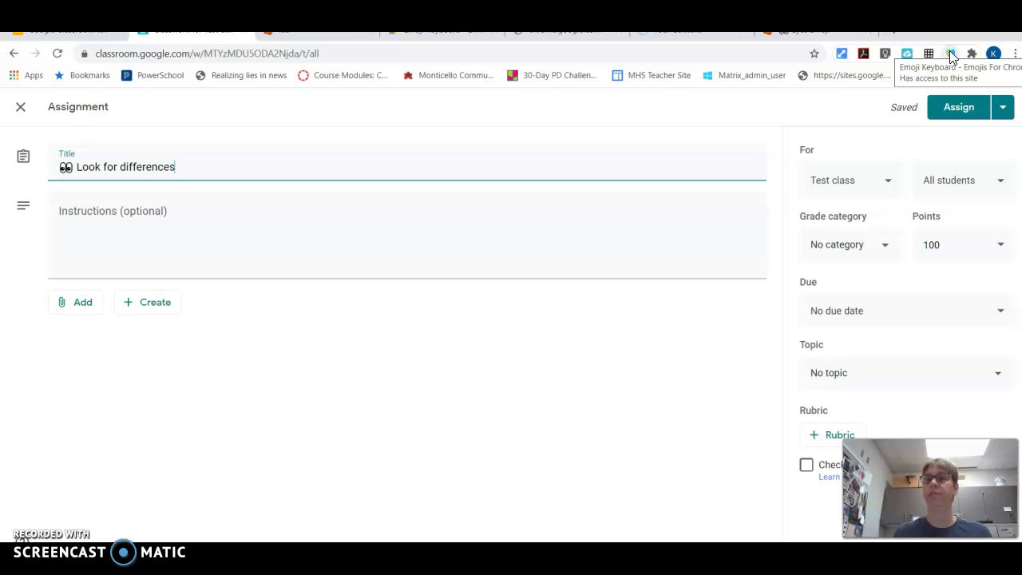
- Find the pair-of-eyes emoji with the Emoji Keyboard extension by searching "eye", and add it to the end of the assignment title
left_click(951, 54)
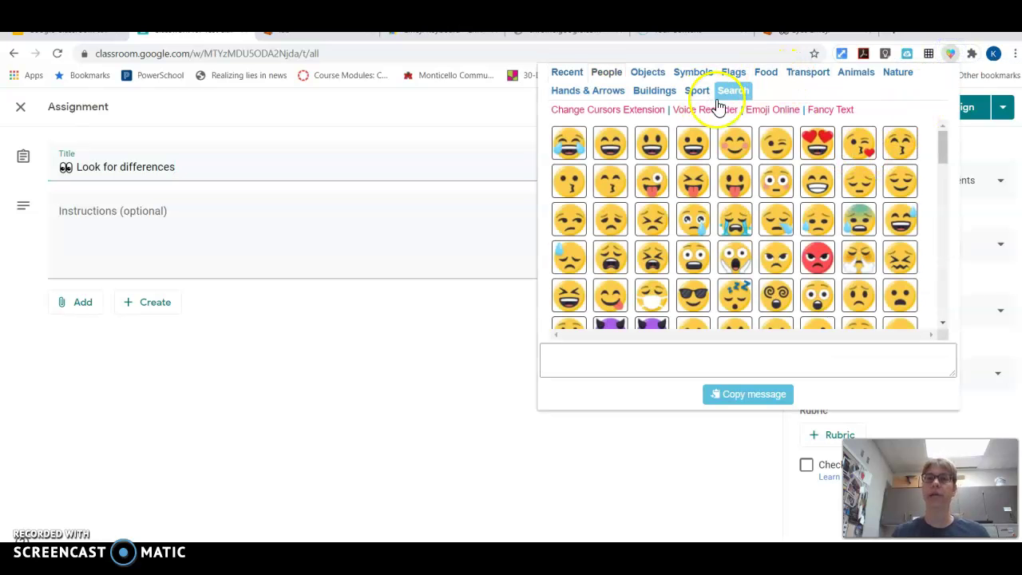
left_click(733, 91)
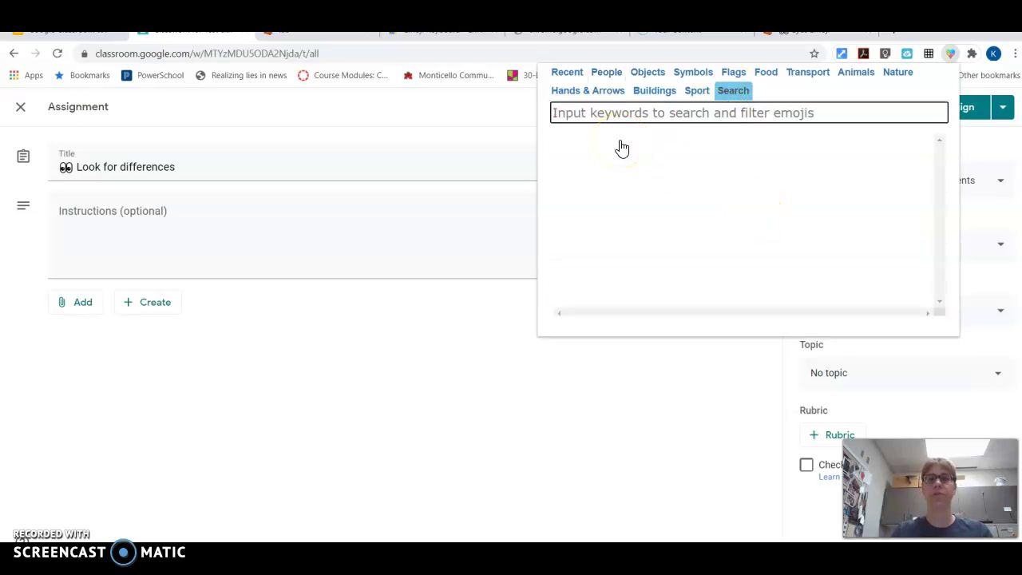
type("eye")
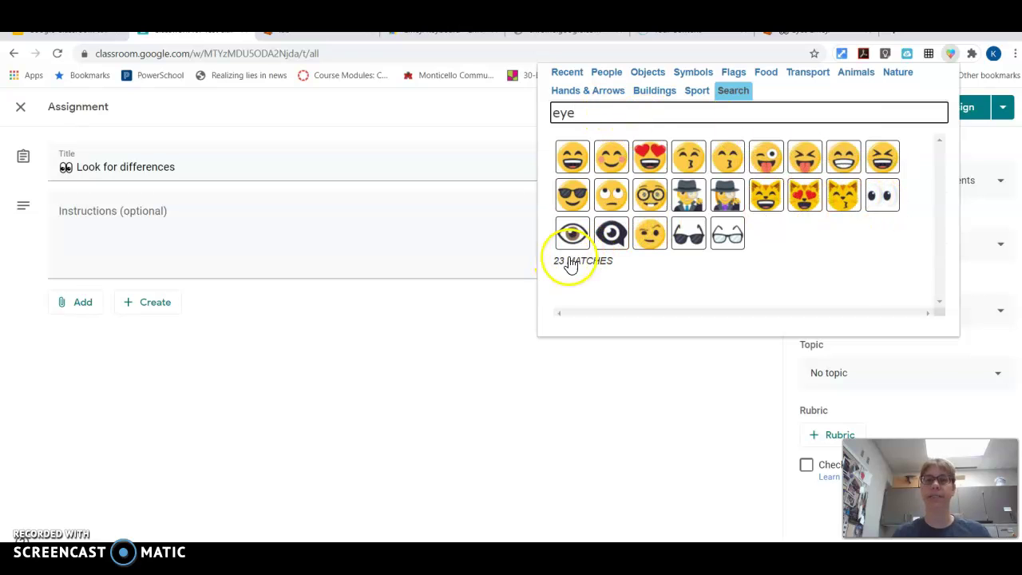
left_click(882, 194)
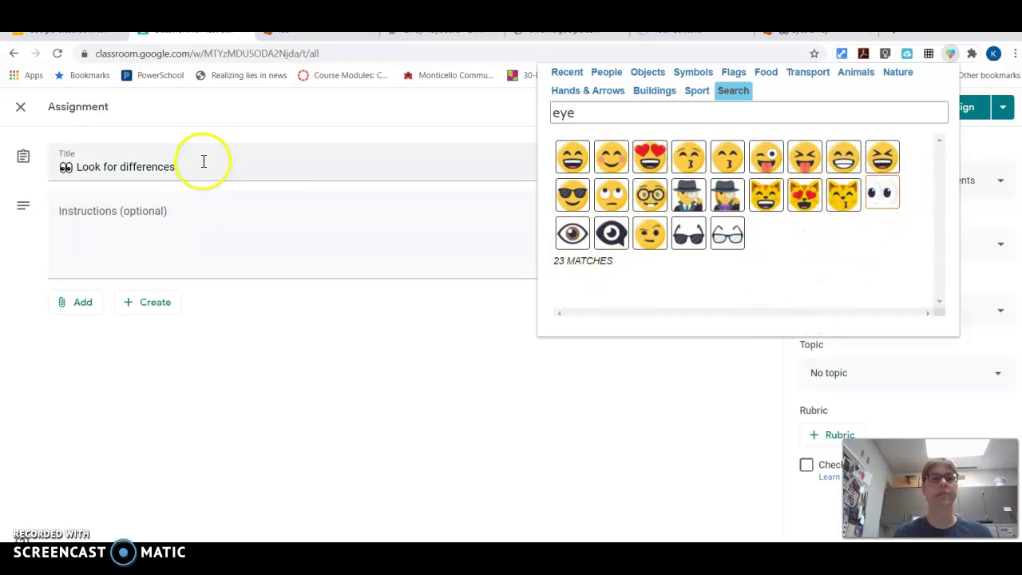
left_click(255, 178)
key("ctrl+v")
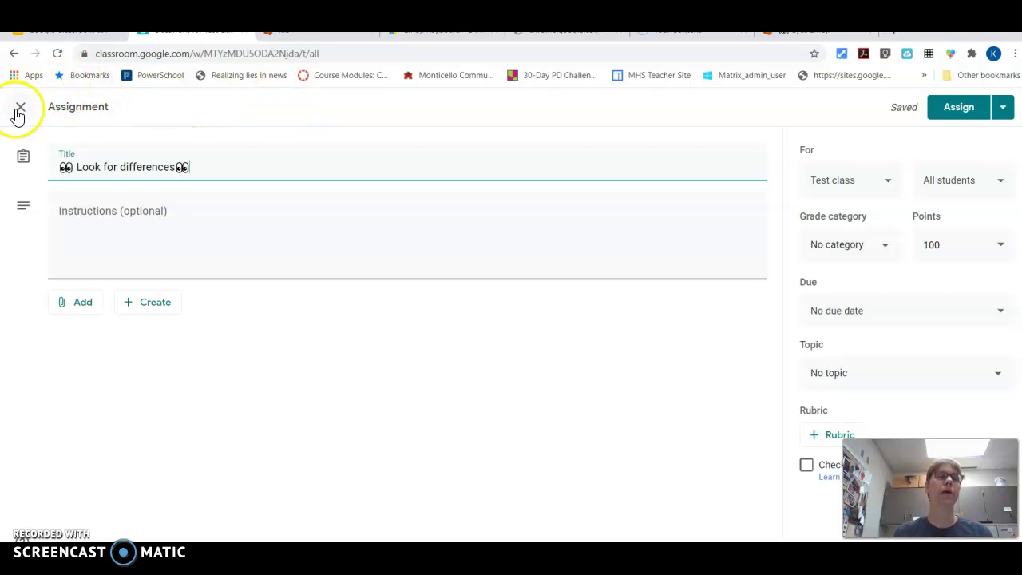
- Close the assignment editor, keeping the assignment as a draft, and look through the classwork list for the draft and the Emojis topic
left_click(19, 110)
scroll(391, 332, "down", 4)
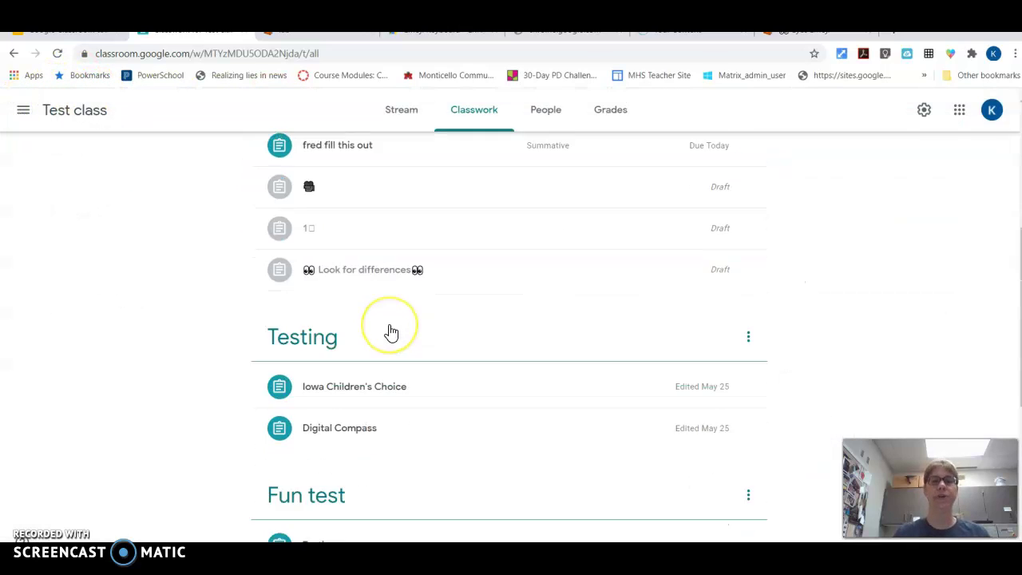
scroll(391, 331, "down", 4)
scroll(389, 333, "up", 3)
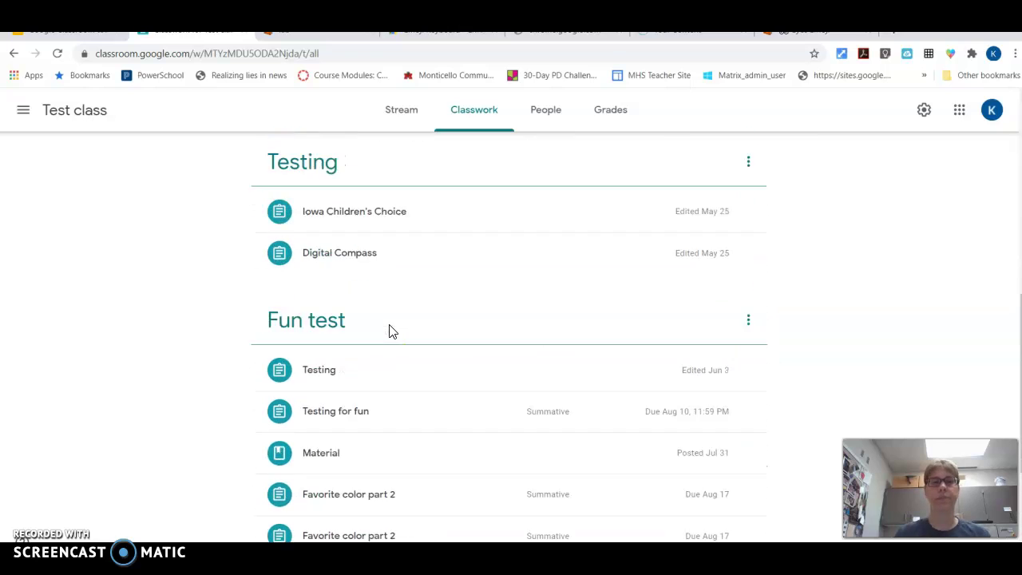
scroll(391, 331, "down", 3)
scroll(391, 331, "up", 5)
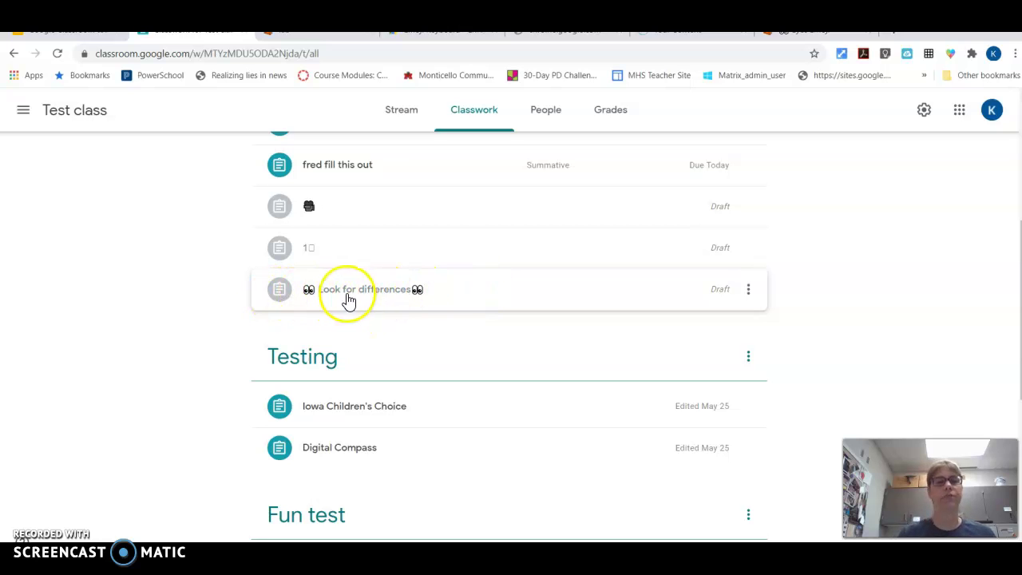
scroll(348, 303, "down", 5)
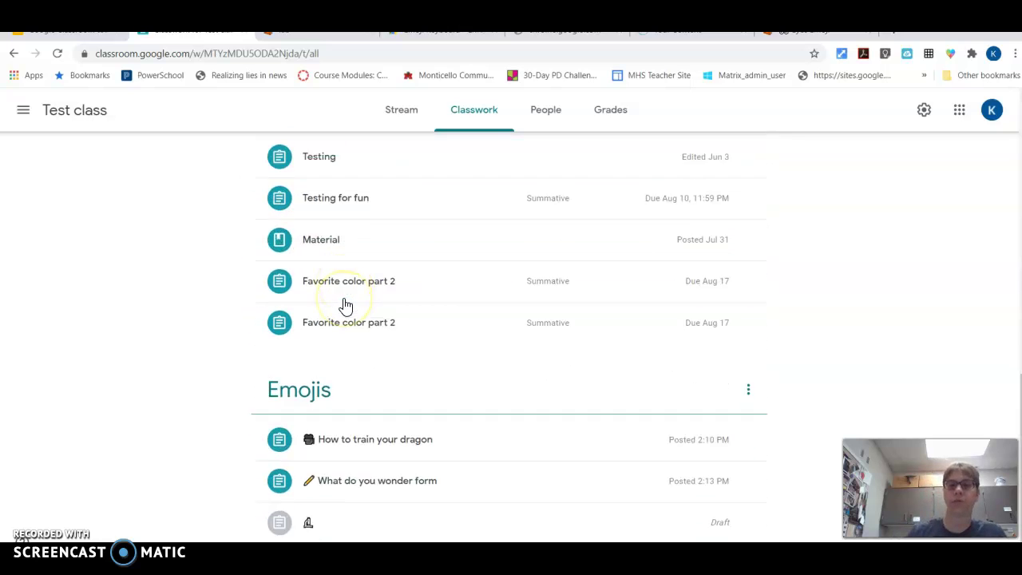